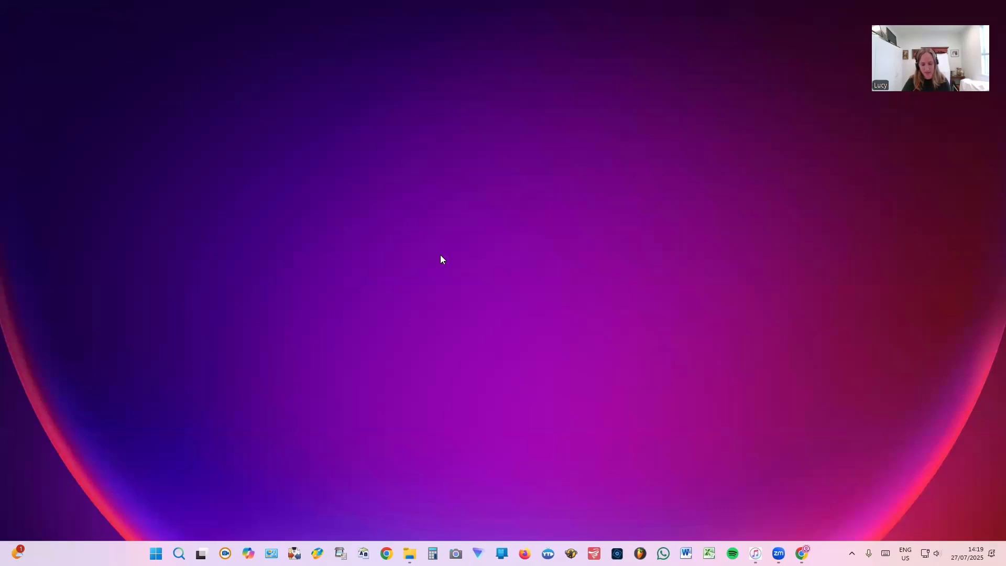
Look through the USB drive's Video and Album Art folders in the file browser.
click(755, 553)
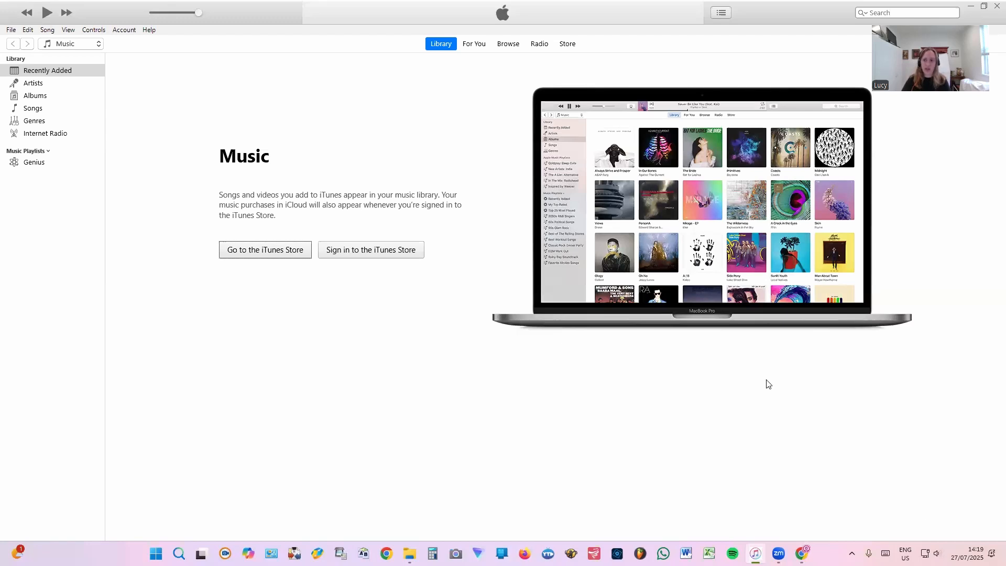
click(1004, 554)
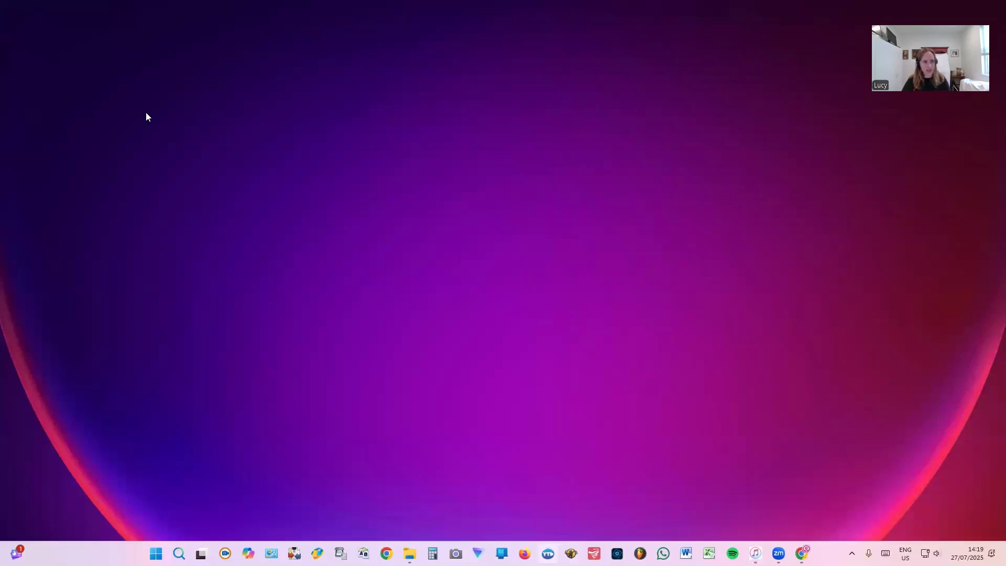
key(alt+Tab)
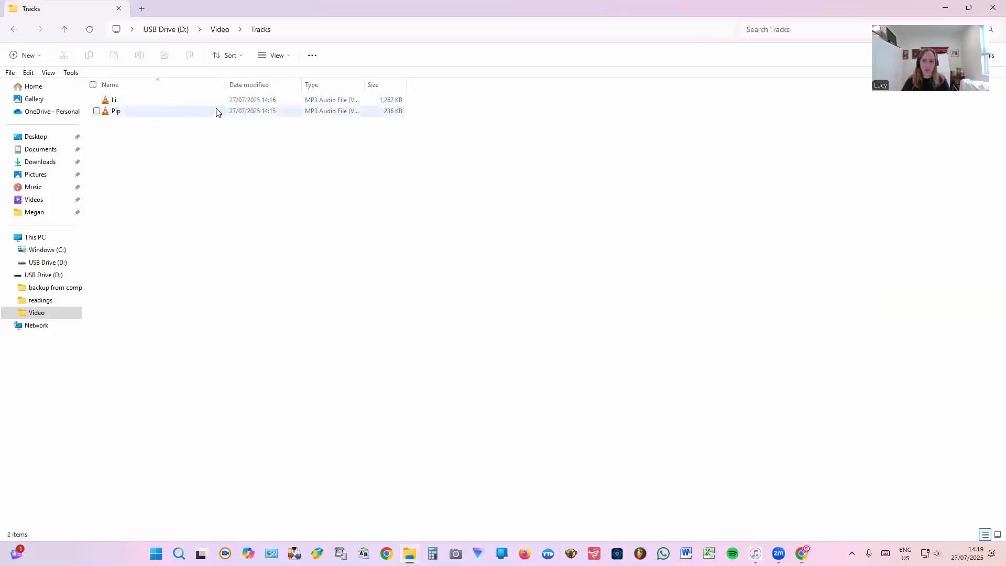
click(14, 29)
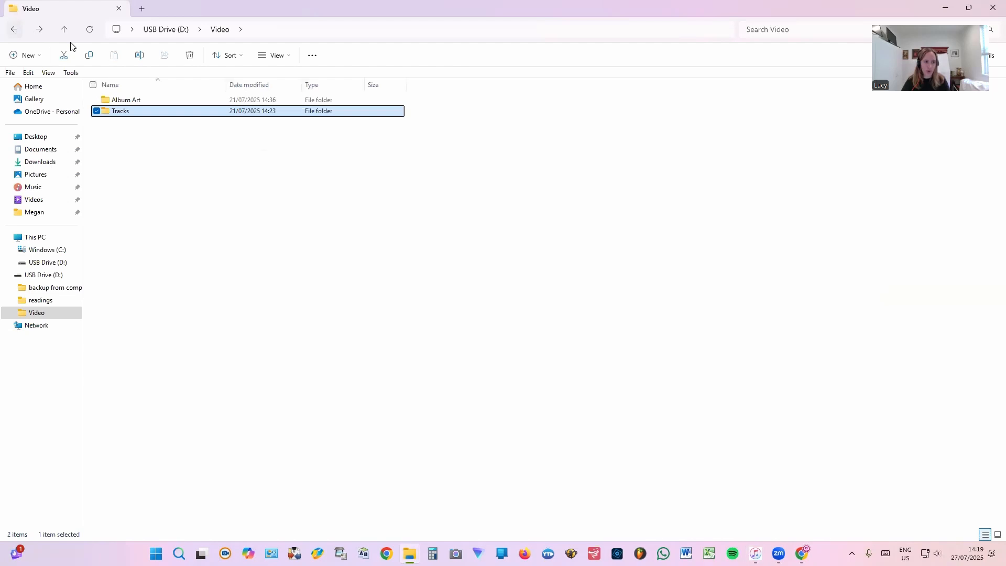
double_click(196, 102)
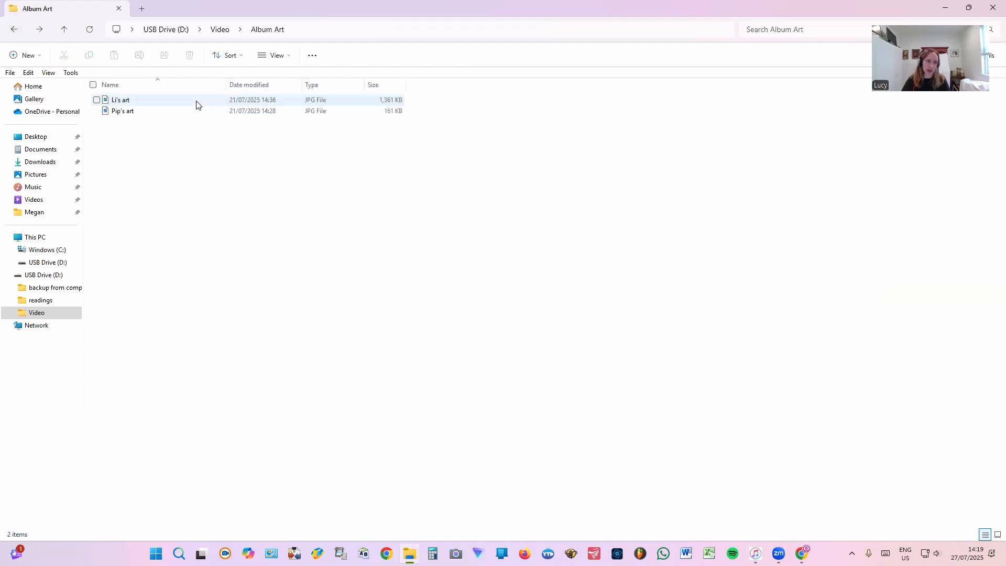
click(14, 30)
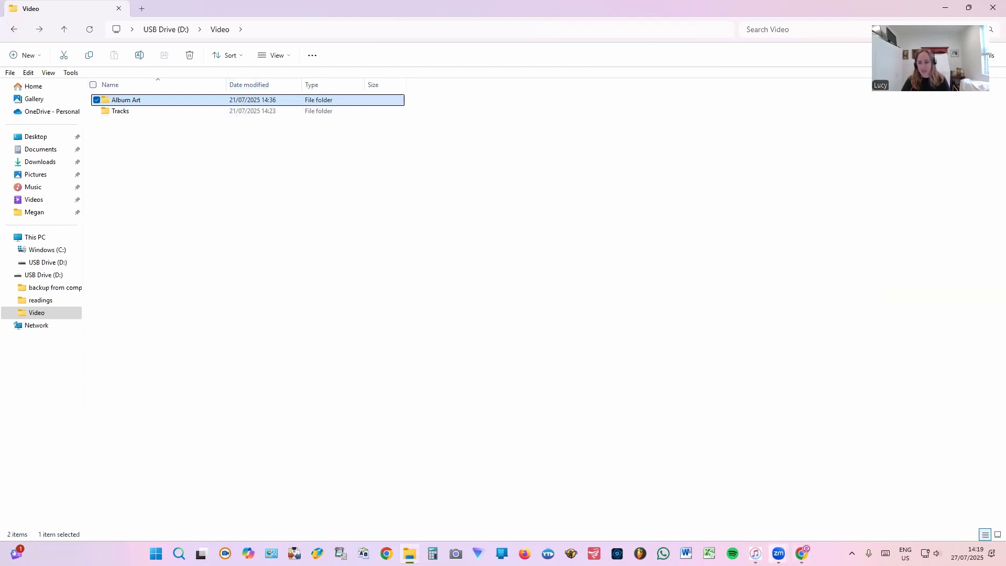
click(409, 554)
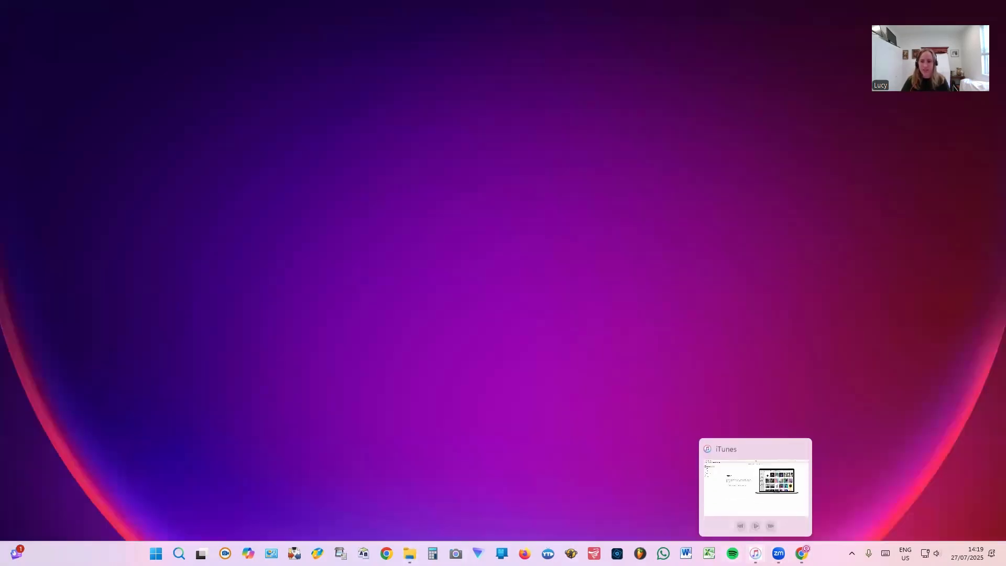
Add the Li and Pip MP3s from the Tracks folder to the iTunes library.
click(755, 553)
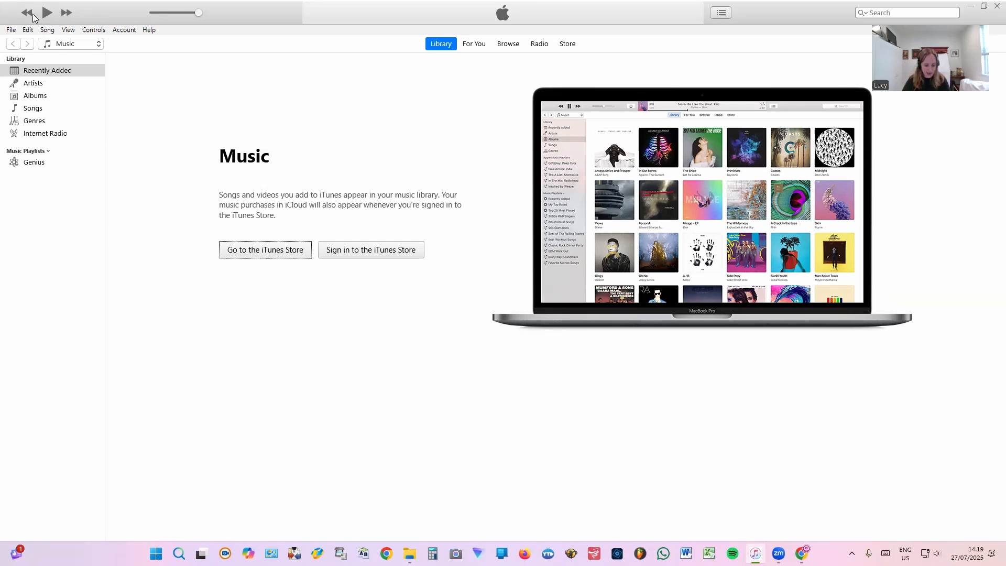
click(12, 32)
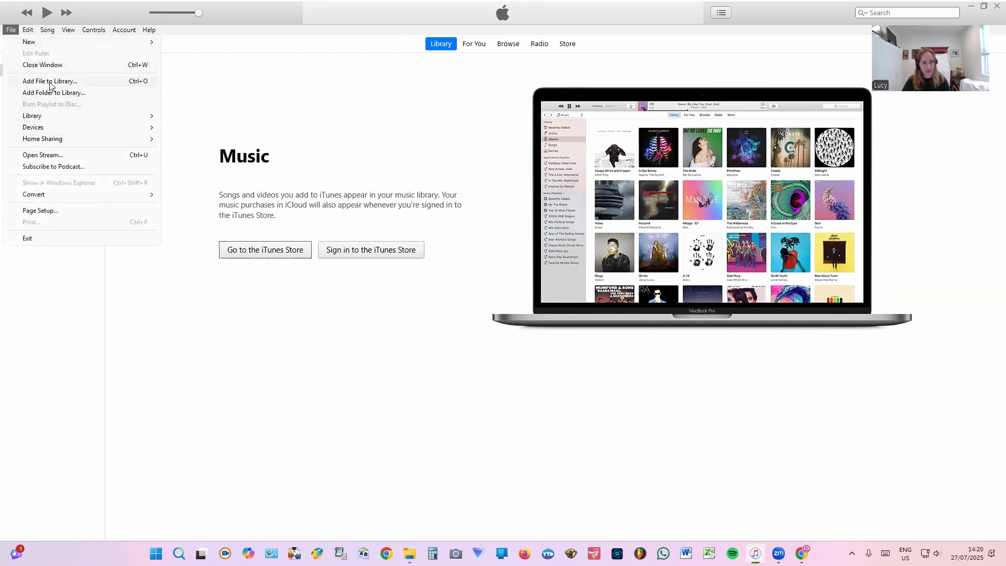
click(76, 83)
click(462, 176)
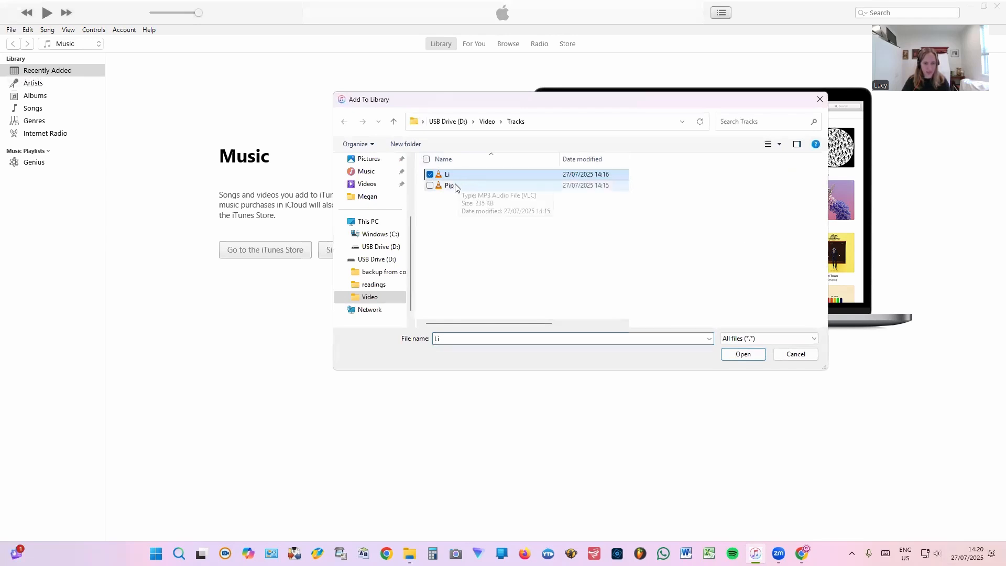
shift+click(449, 186)
click(751, 357)
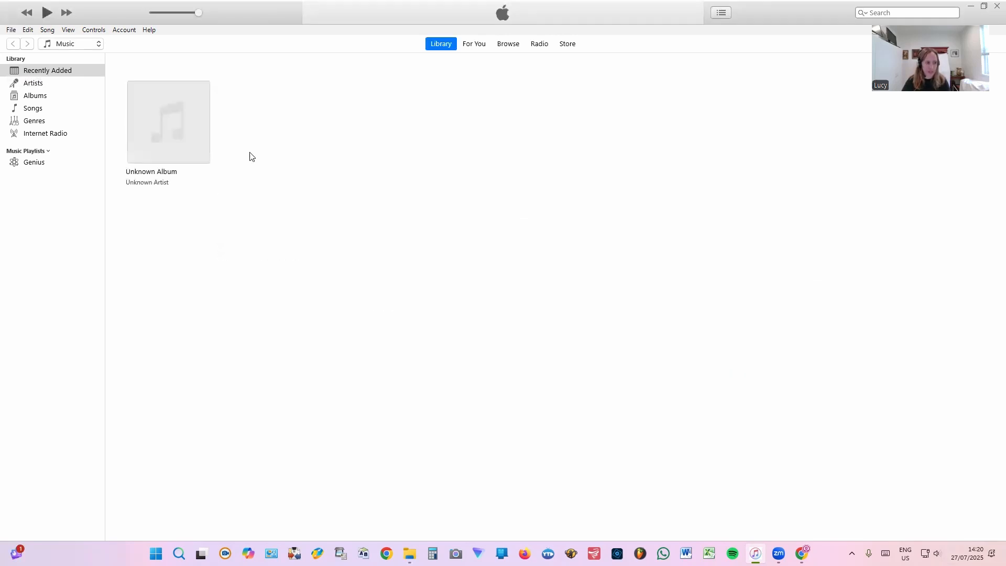
Switch the library to the Songs list, showing project (0:32) and Pip (0:12).
click(45, 109)
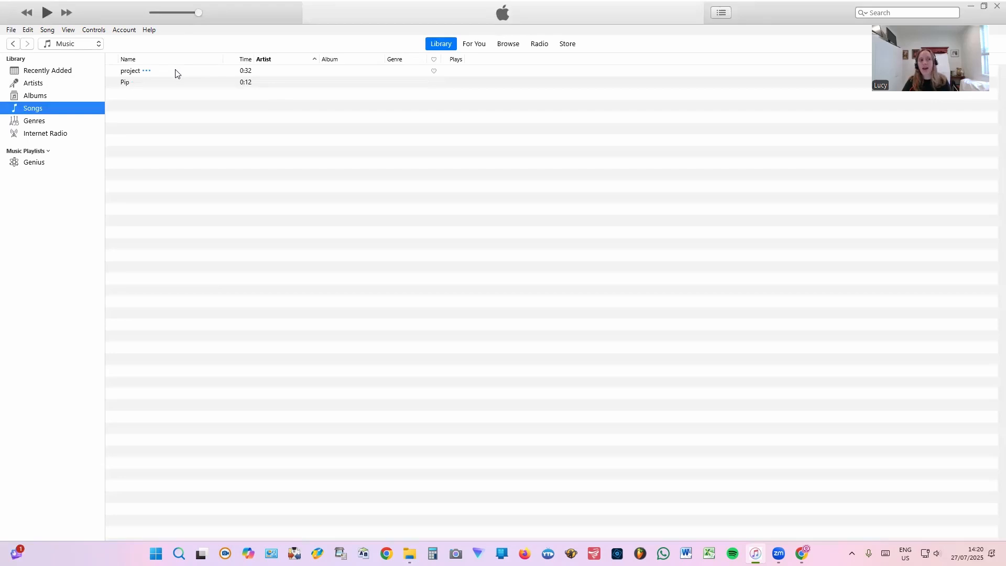
Retitle the project track 'We Will Rock You', entering its artist and album Cool Classroom Covers.
click(147, 72)
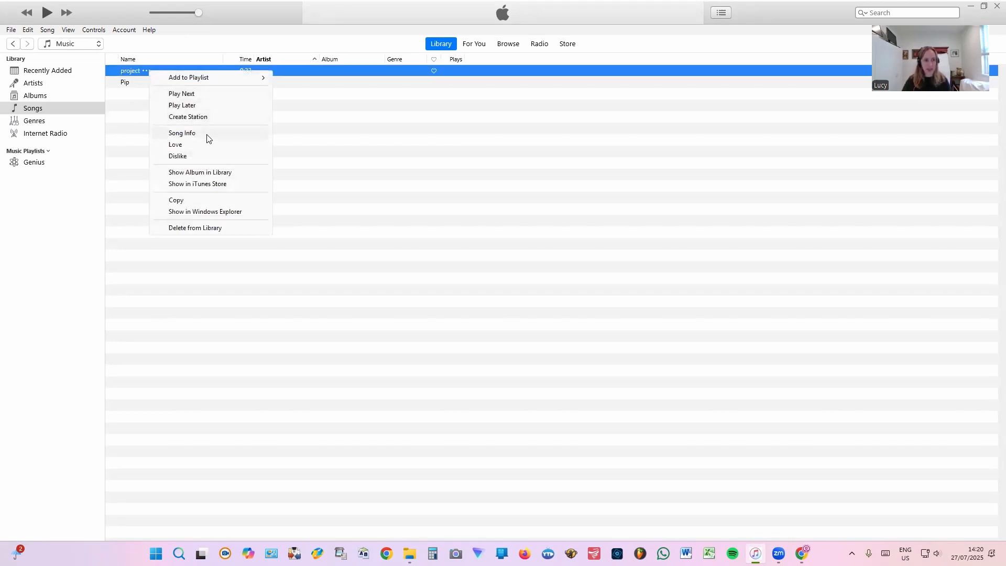
click(211, 137)
double_click(478, 189)
text(We W)
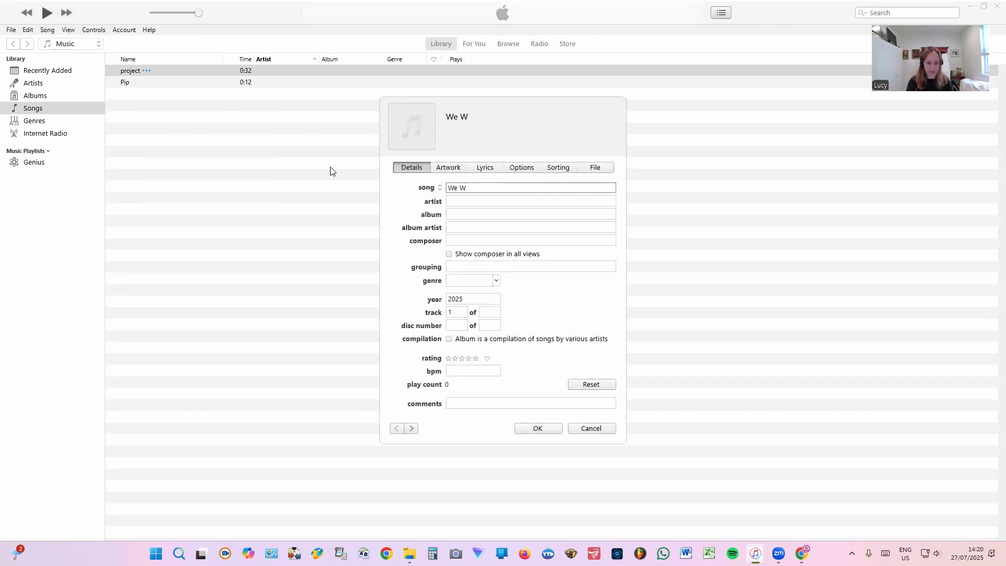
text(ill ROck)
key(BackSpace)
text(o)
key(BackSpace)
text(ock You)
key(Tab)
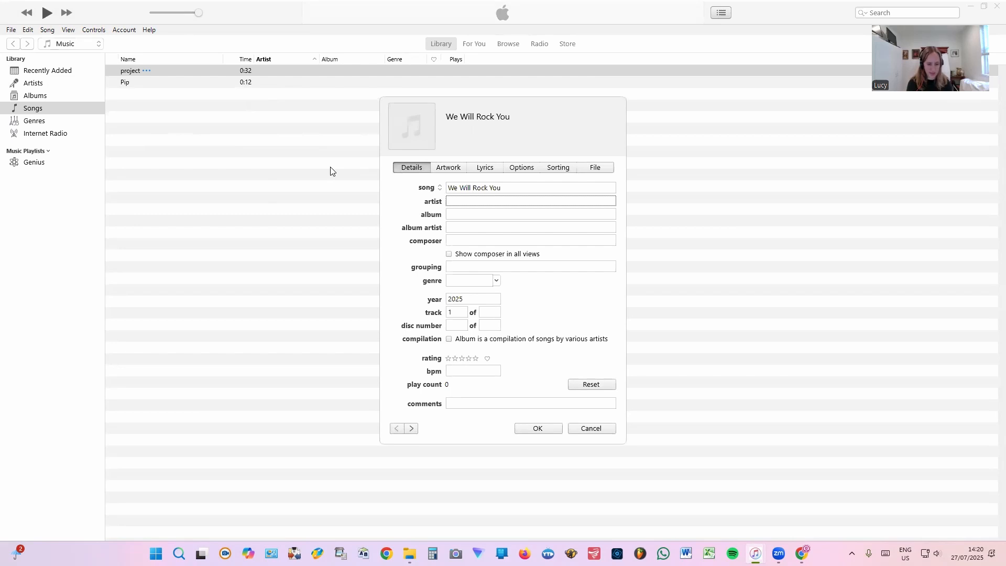
key(Tab)
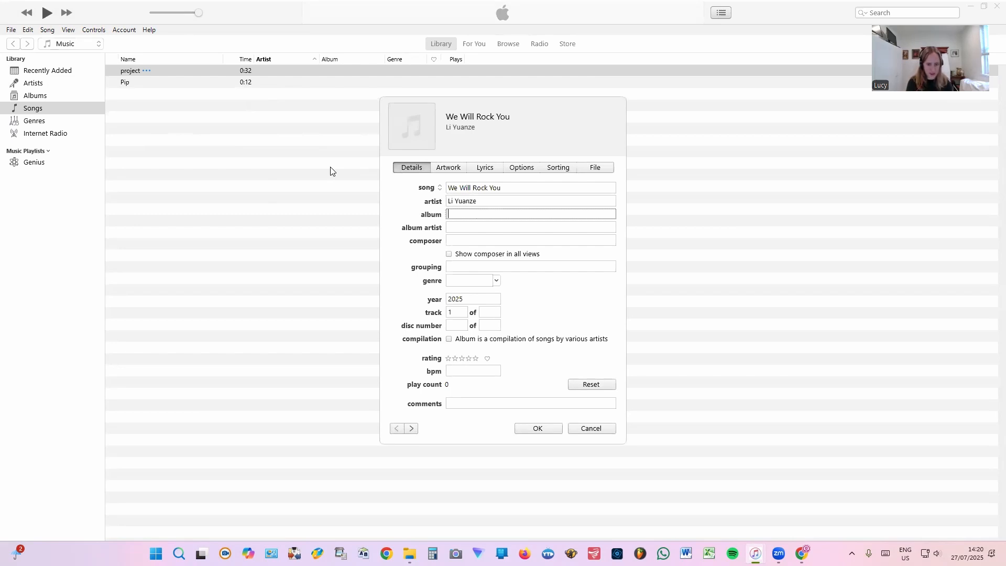
text(Cool Classroom)
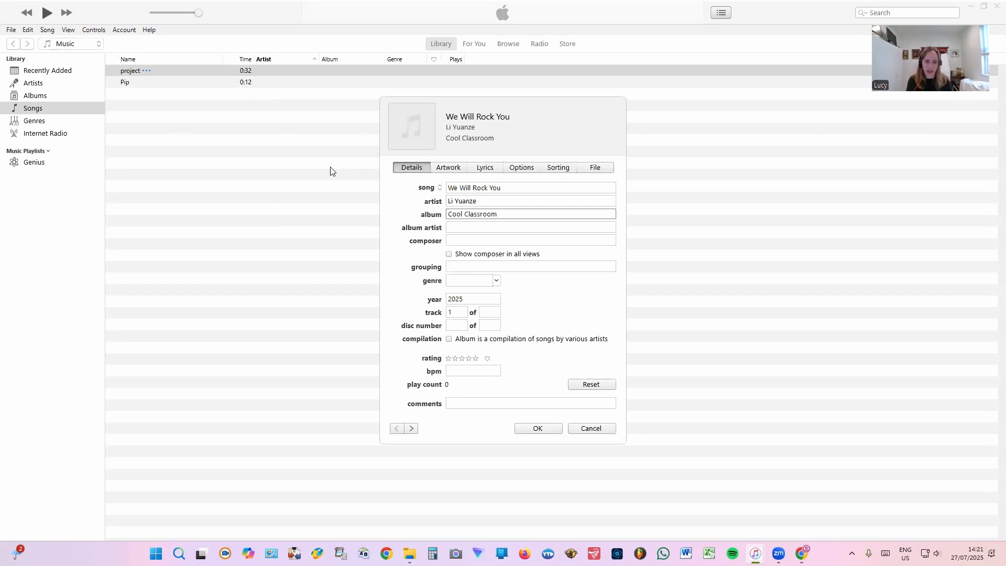
text( Cob)
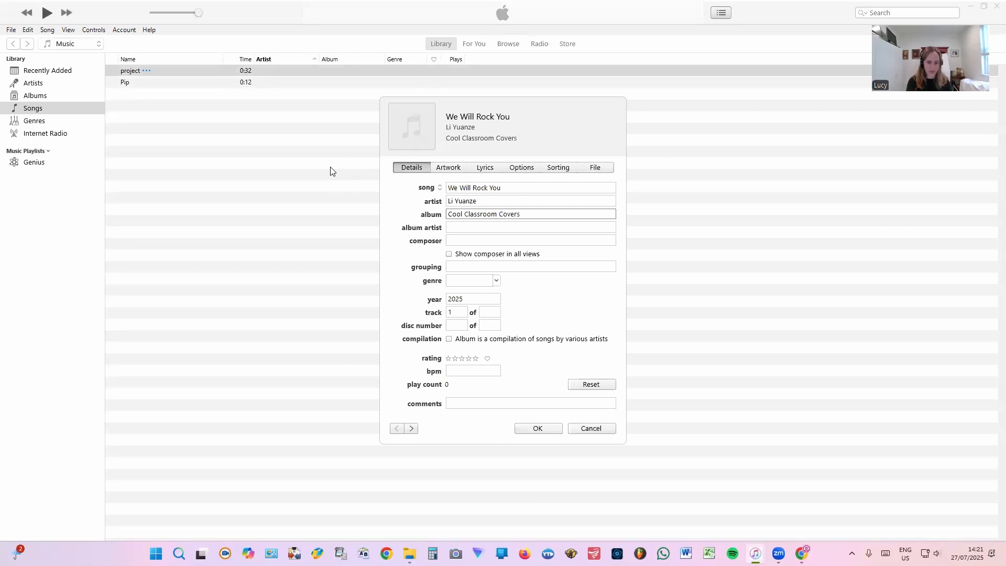
Set Li's art image as the track's artwork and save the song details.
click(460, 167)
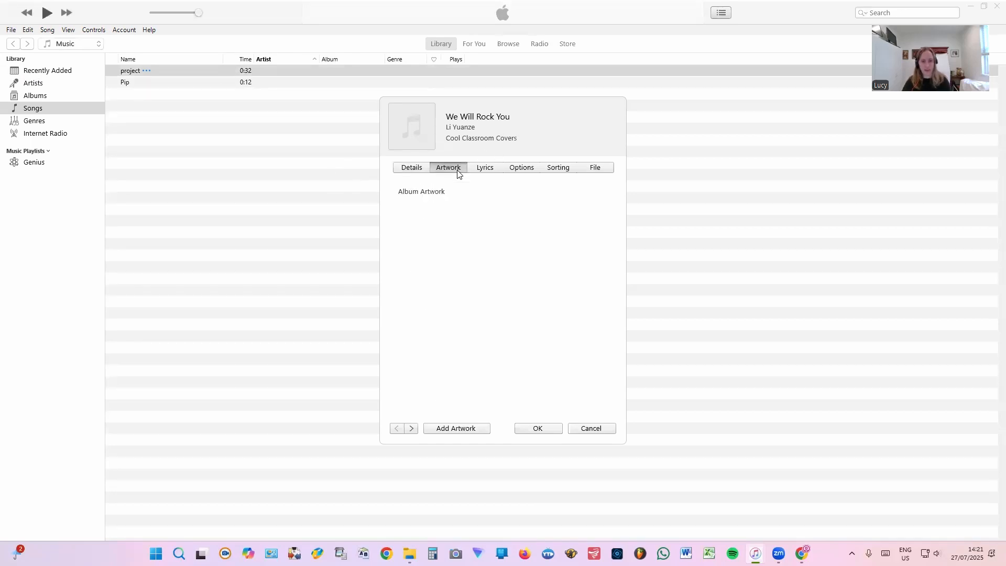
click(465, 429)
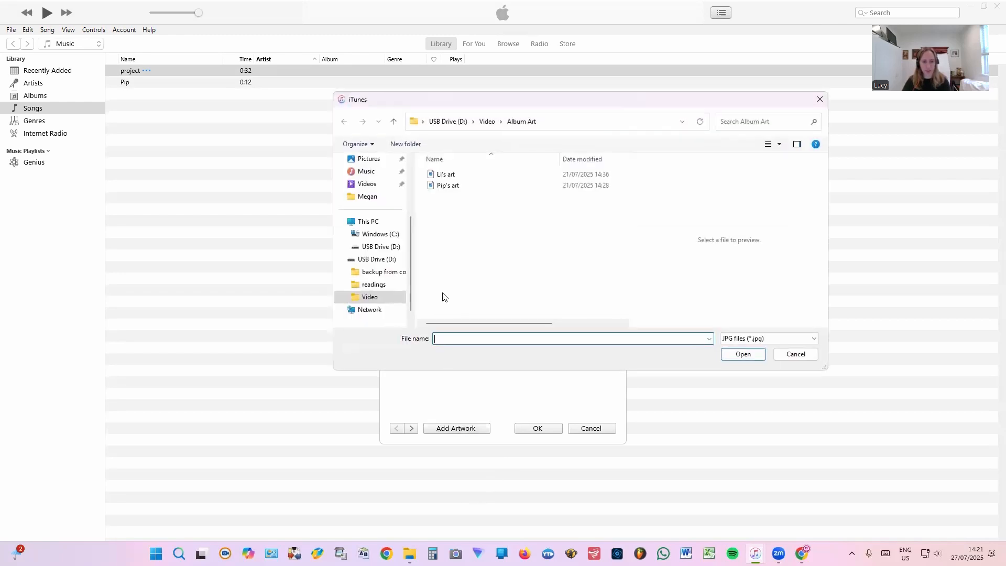
double_click(484, 177)
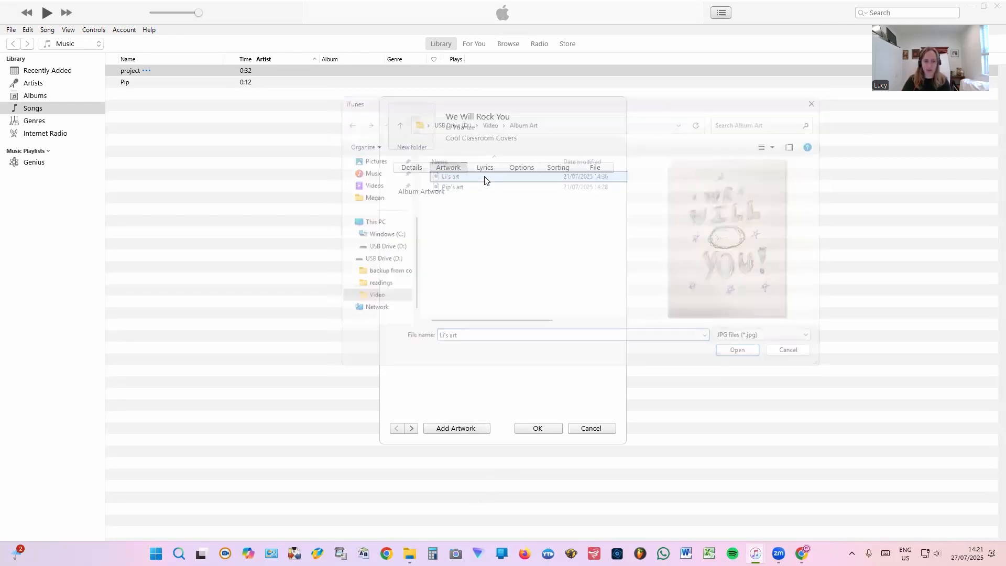
click(545, 429)
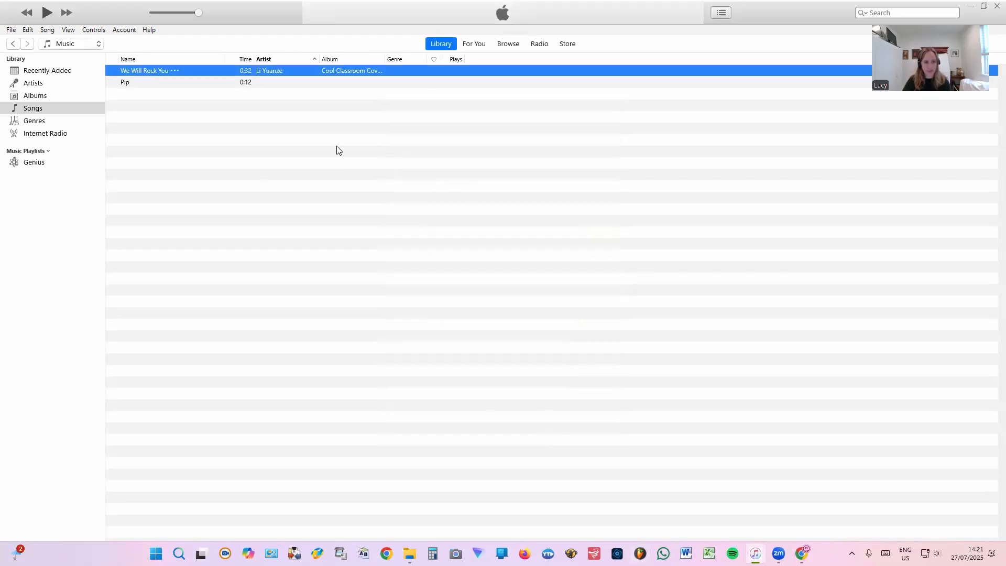
After a playback check, retitle Pip 'Tinkering with Twinkle Twinkle' with its artist and album Violin Virtuosos.
double_click(138, 70)
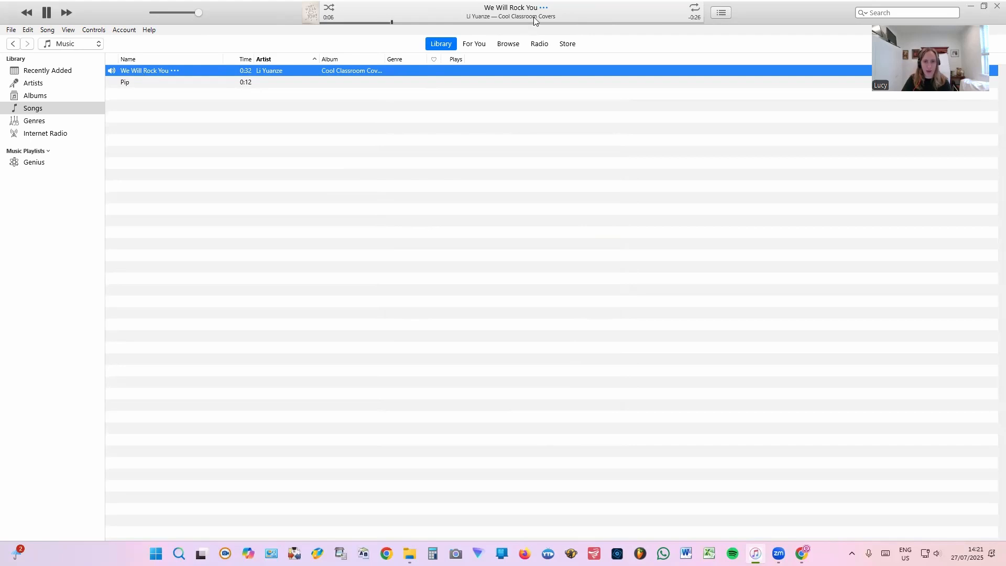
click(46, 12)
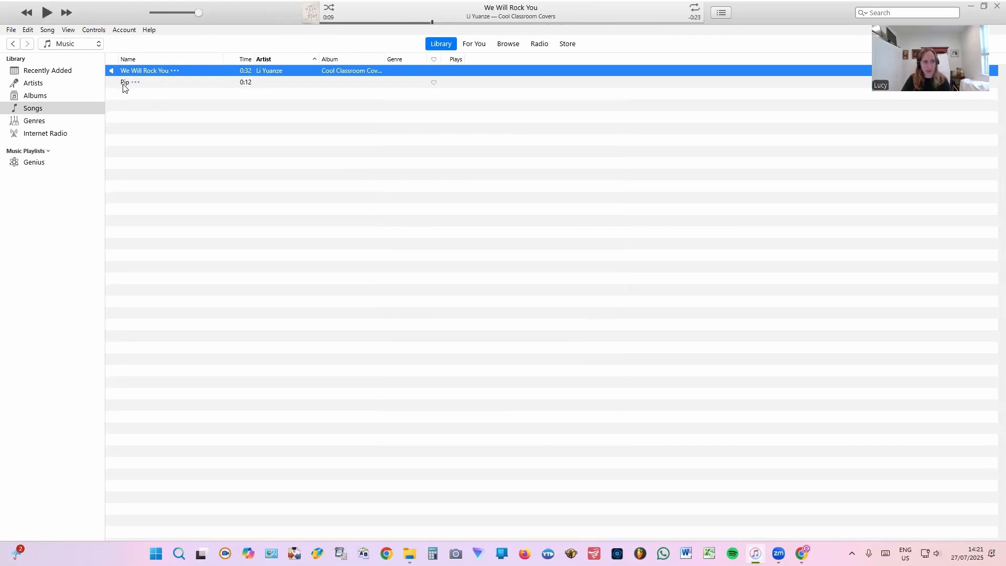
right_click(138, 84)
click(180, 144)
click(476, 189)
key(BackSpace)
text(Tinkering w)
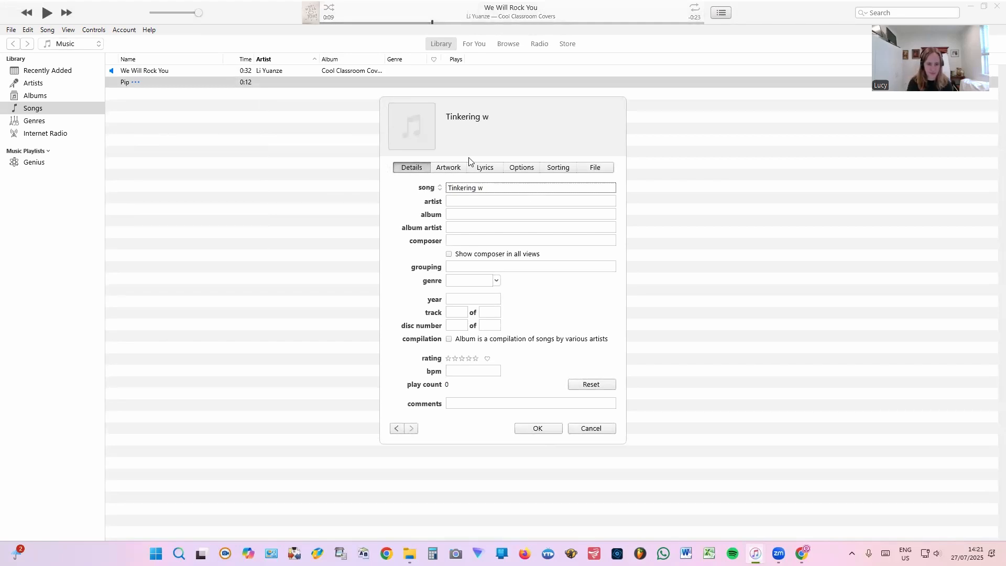
text(ith Twinkle W)
text(winkle)
key(Tab)
key(Tab)
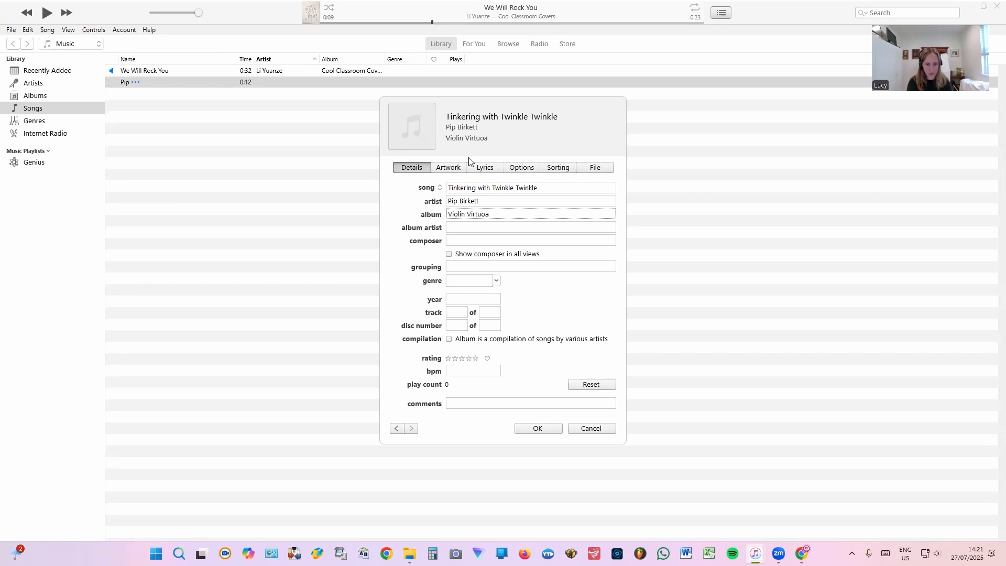
text(Violin Virtuoss)
key(BackSpace)
text(os)
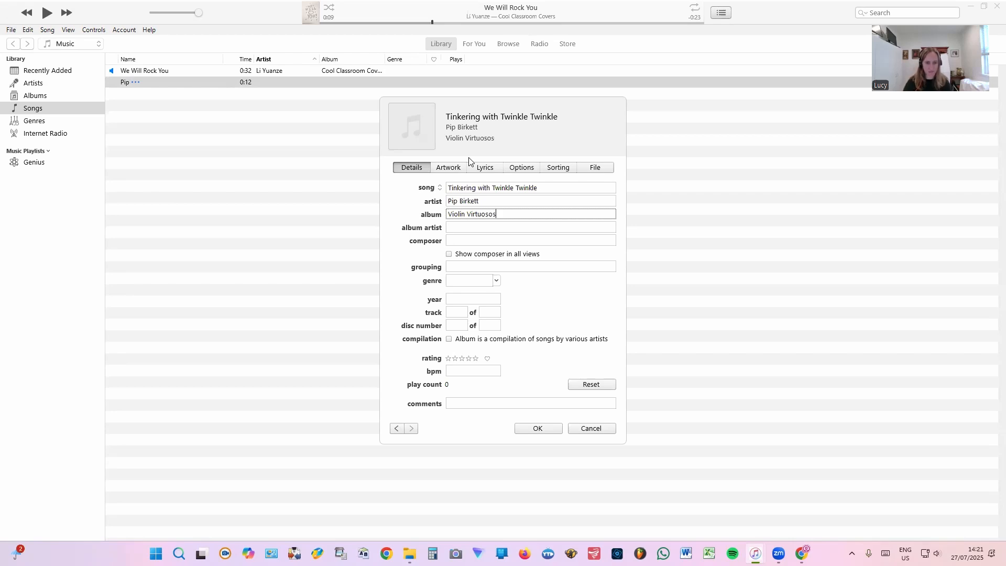
Add Pip's art image as the album artwork, save, and briefly play the retagged track.
click(460, 167)
click(464, 427)
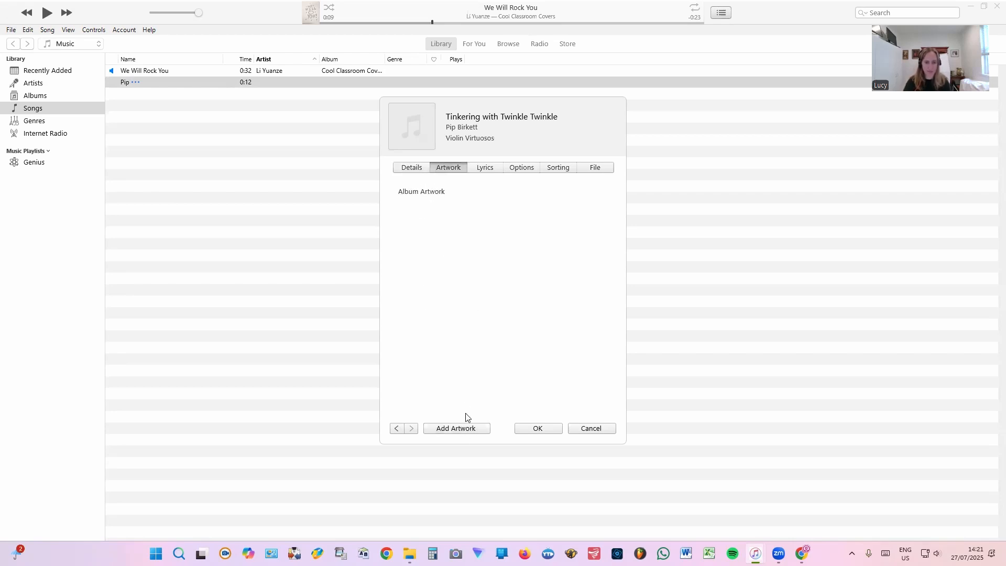
double_click(496, 187)
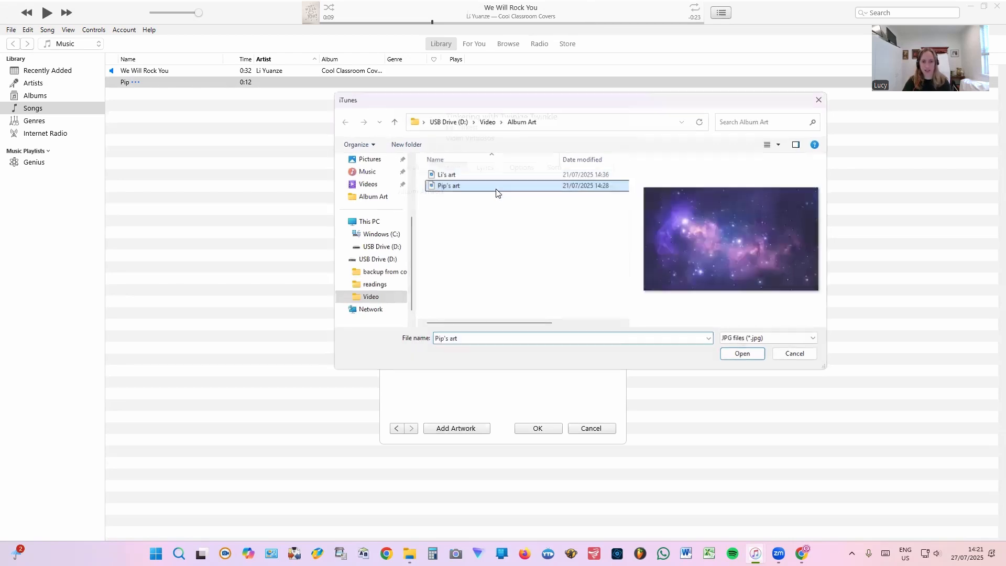
click(550, 429)
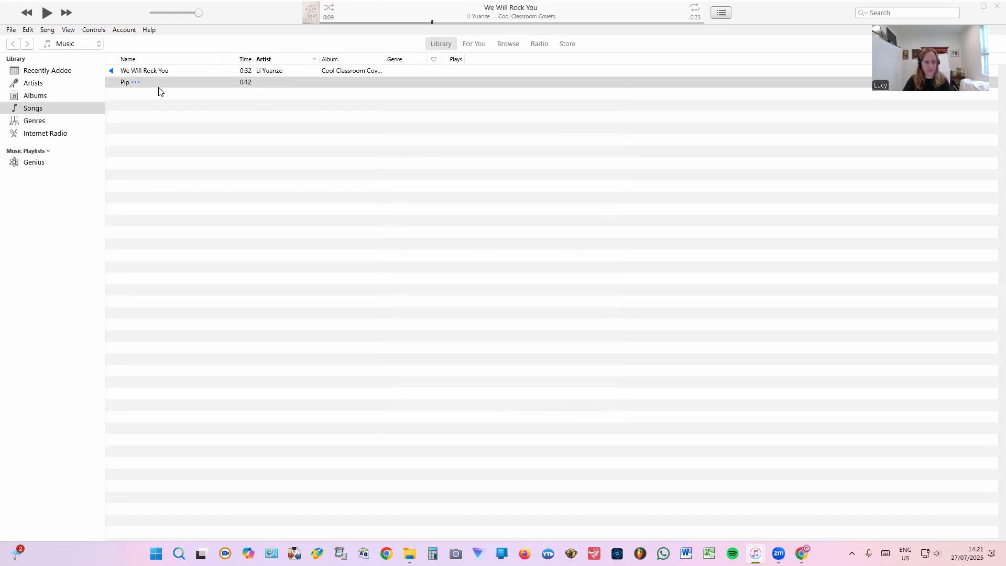
double_click(127, 84)
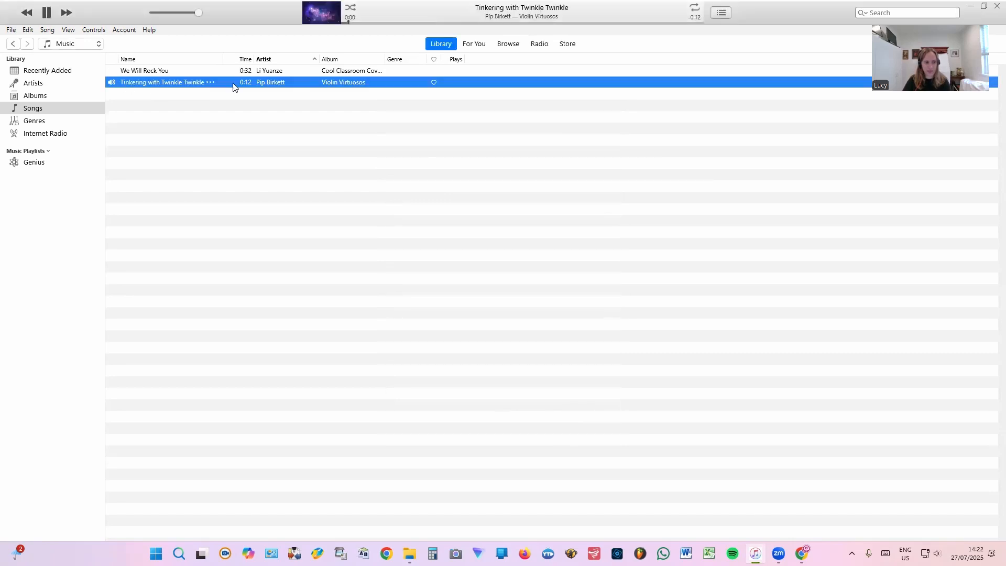
click(46, 12)
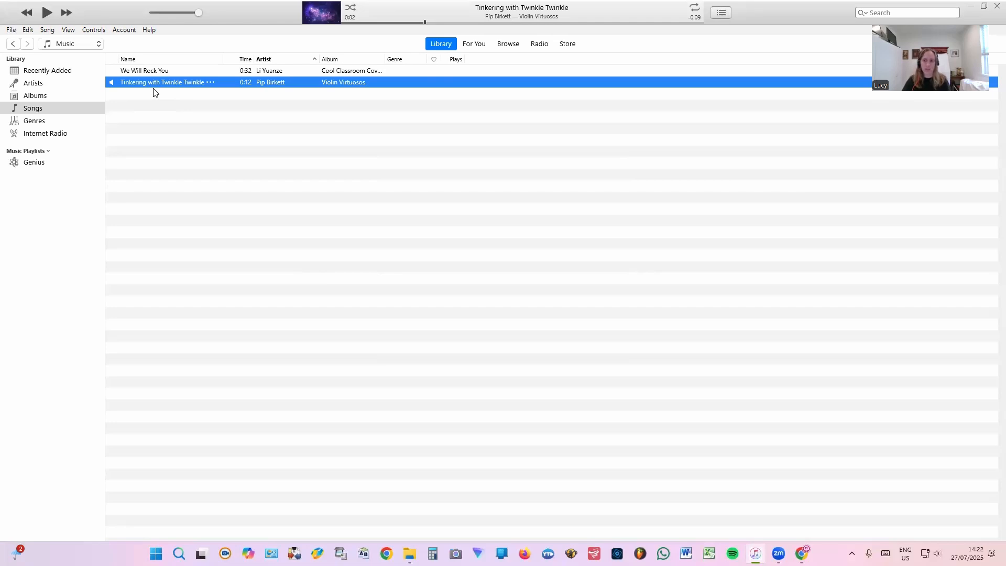
Put both songs into a new playlist named 'End of term class party'.
ctrl+click(172, 69)
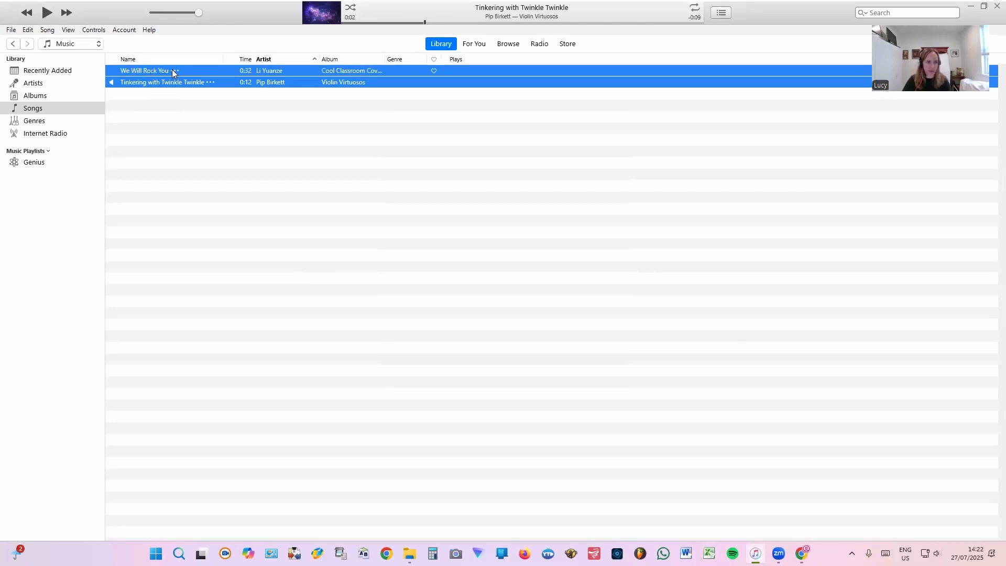
right_click(173, 69)
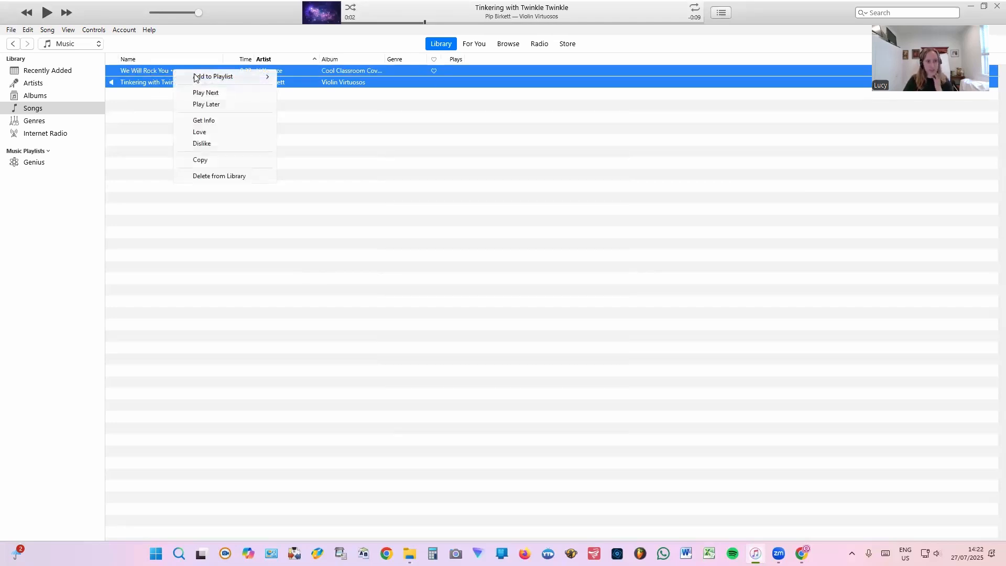
mouse_move(196, 78)
click(327, 78)
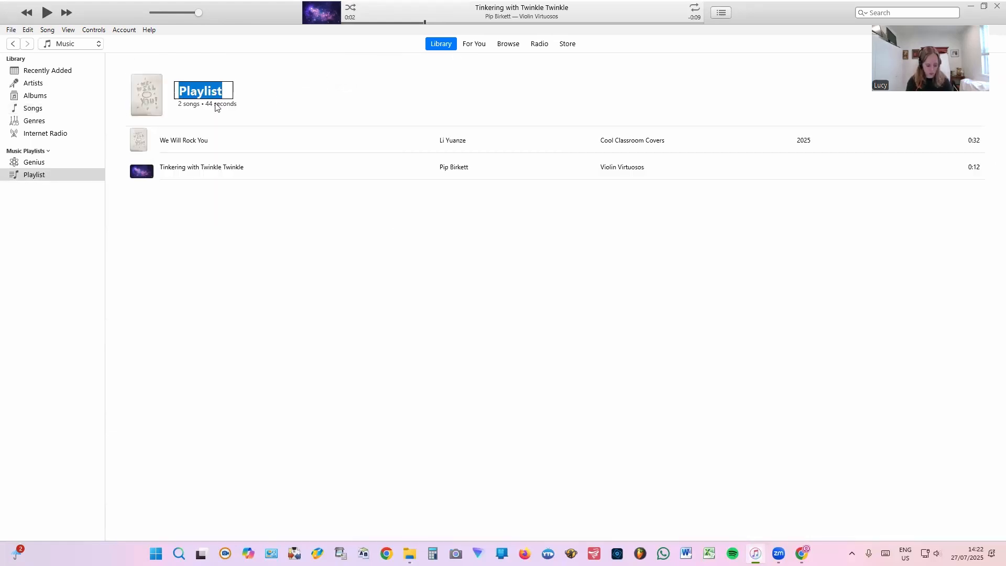
text(End of term cal)
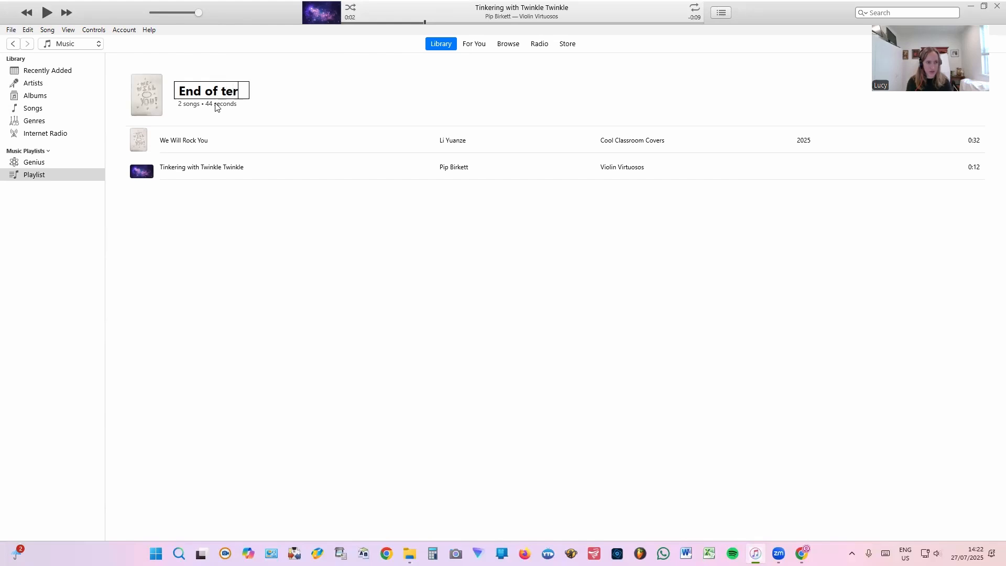
key(BackSpace)
key(BackSpace)
text(las)
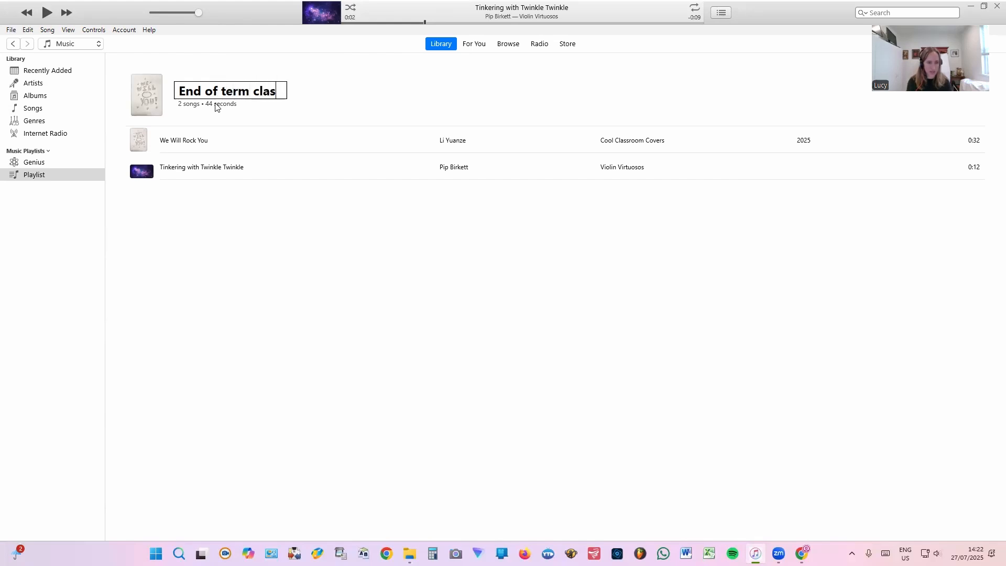
text(s party)
key(Return)
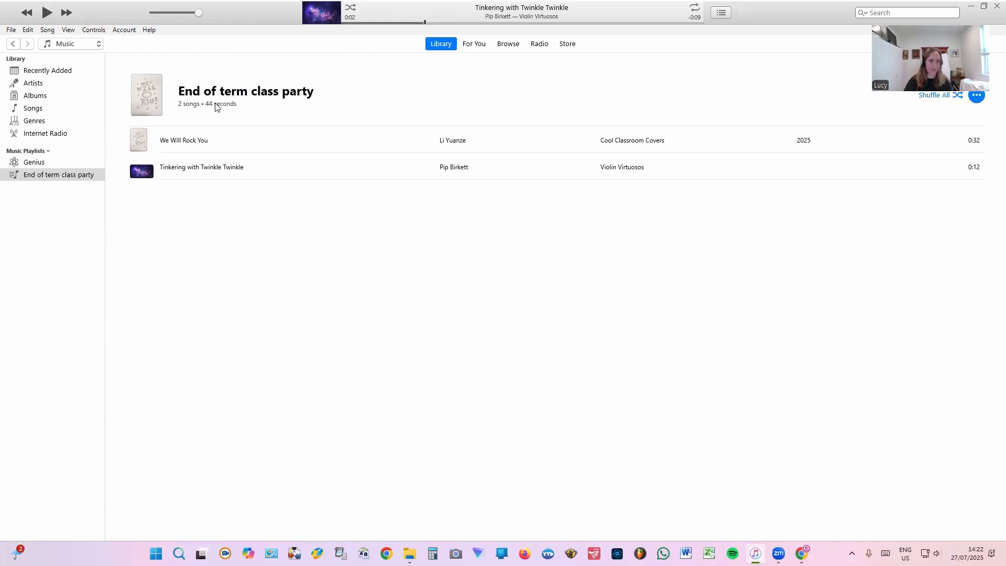
Play We Will Rock You from the playlist, toggle shuffle on and off, then pause.
click(174, 143)
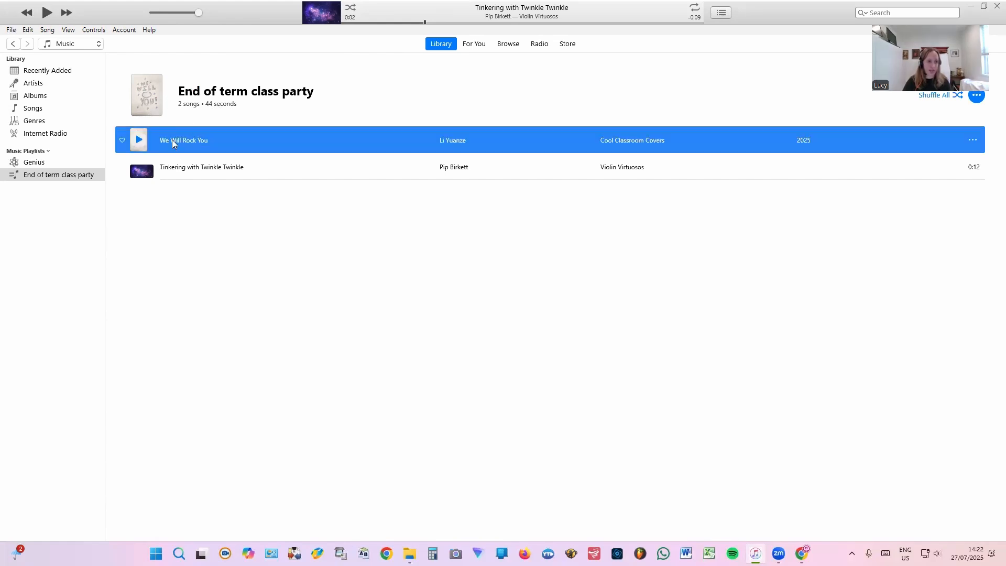
click(139, 139)
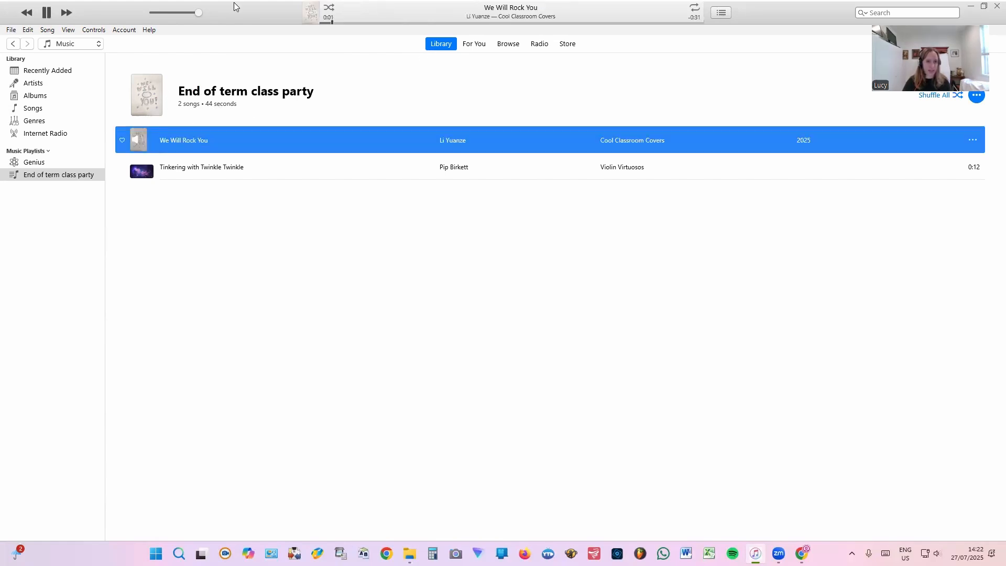
click(329, 7)
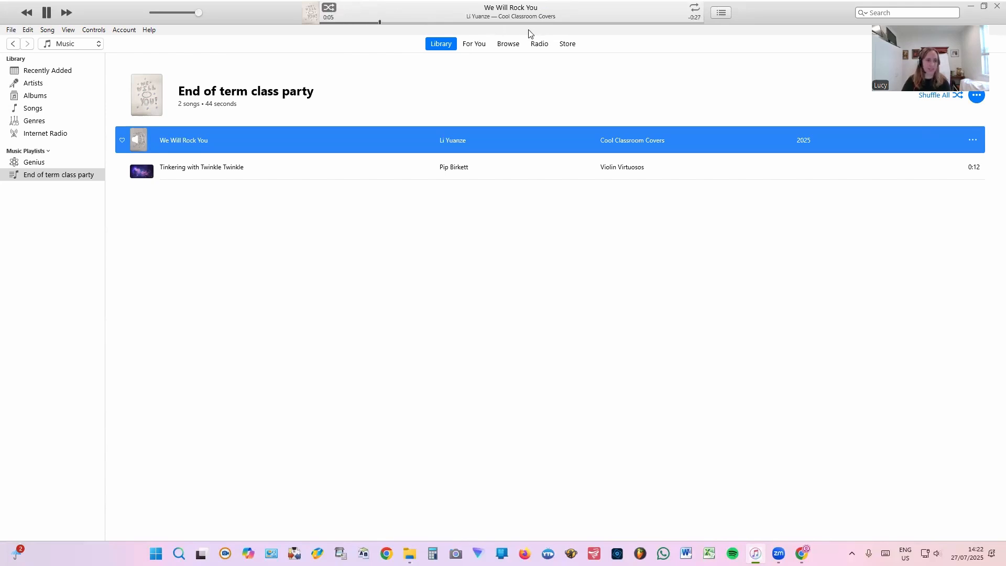
click(330, 9)
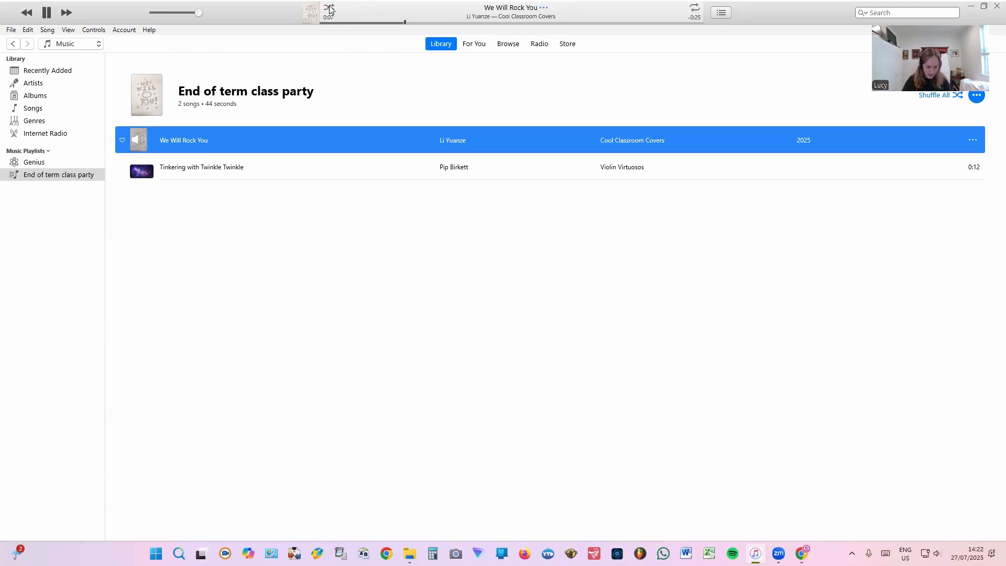
click(46, 12)
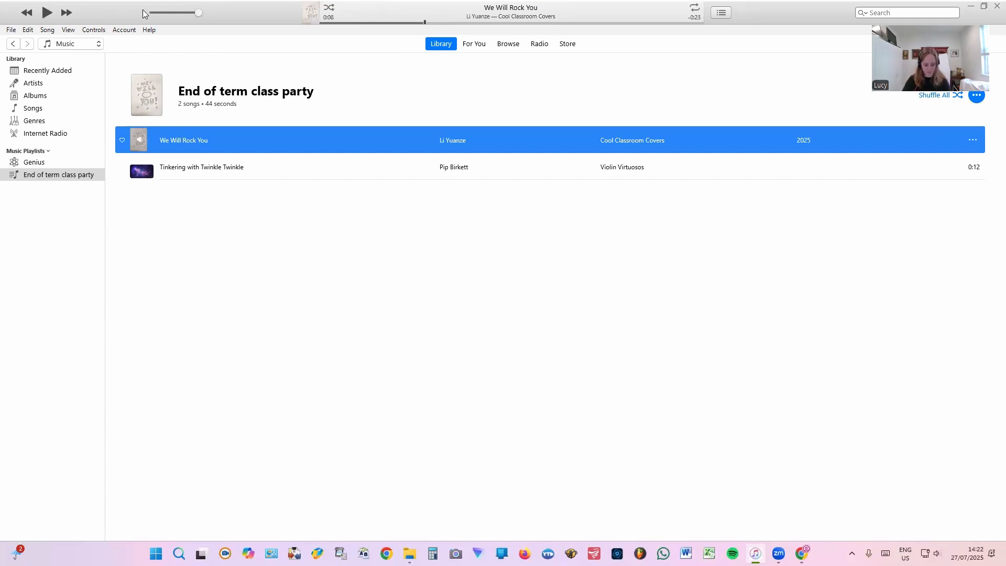